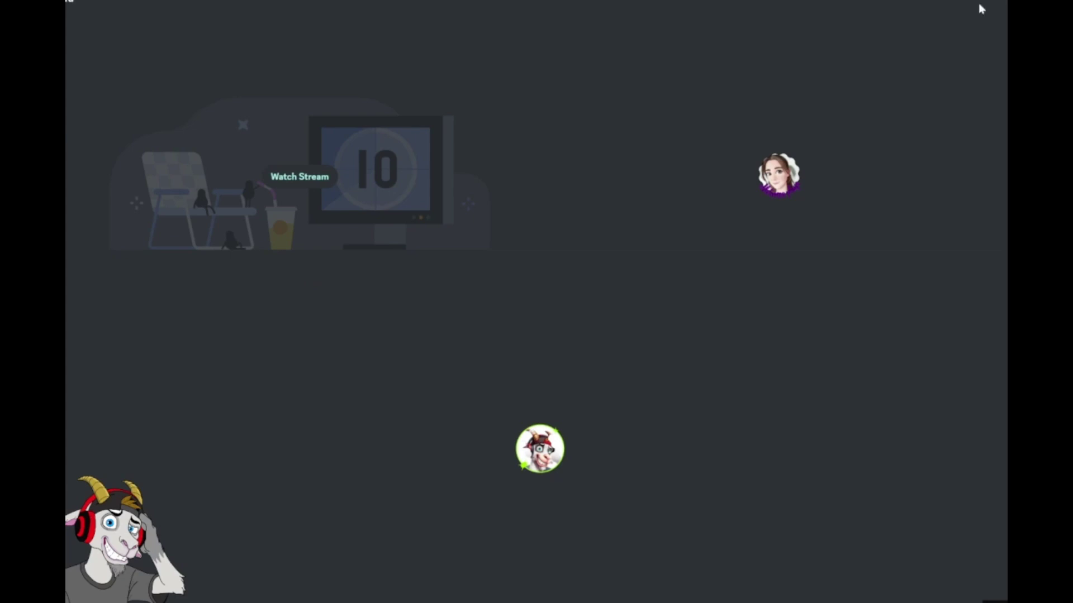
Open the live stream in the Discord call and inspect the blocky horned Minecraft character model up close.
left_click(302, 176)
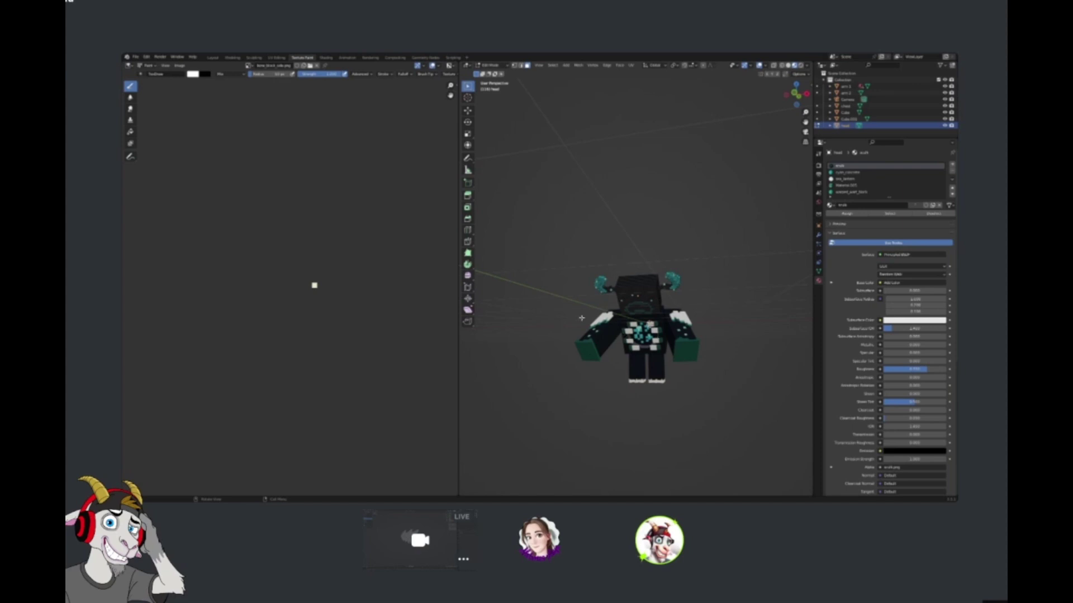
middle_click_drag(561, 304, 561, 307)
scroll(700, 366, "up", 5)
scroll(709, 379, "down", 2)
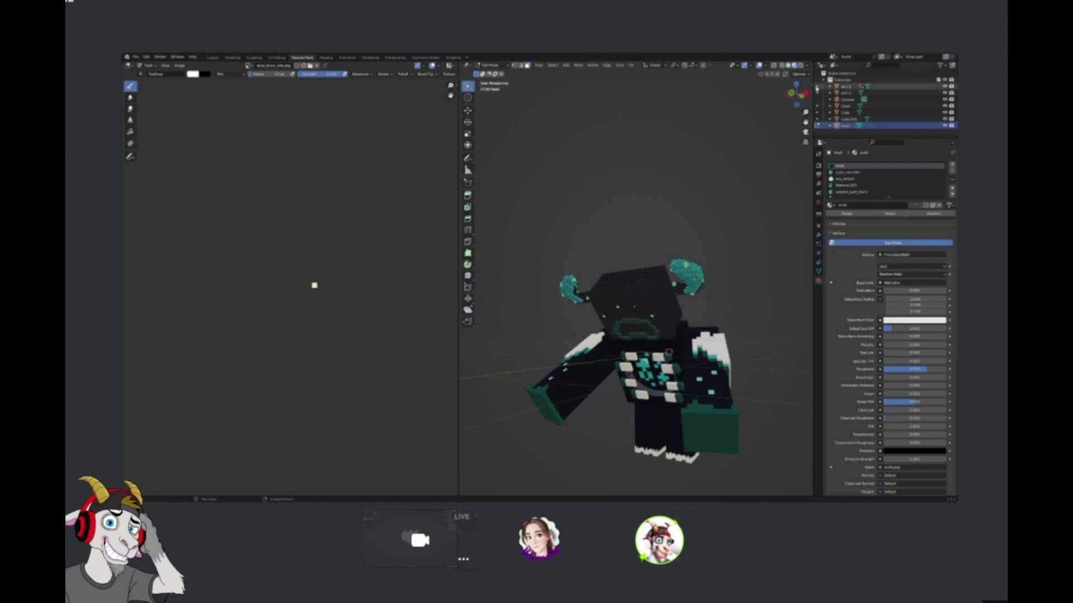
left_click(812, 84)
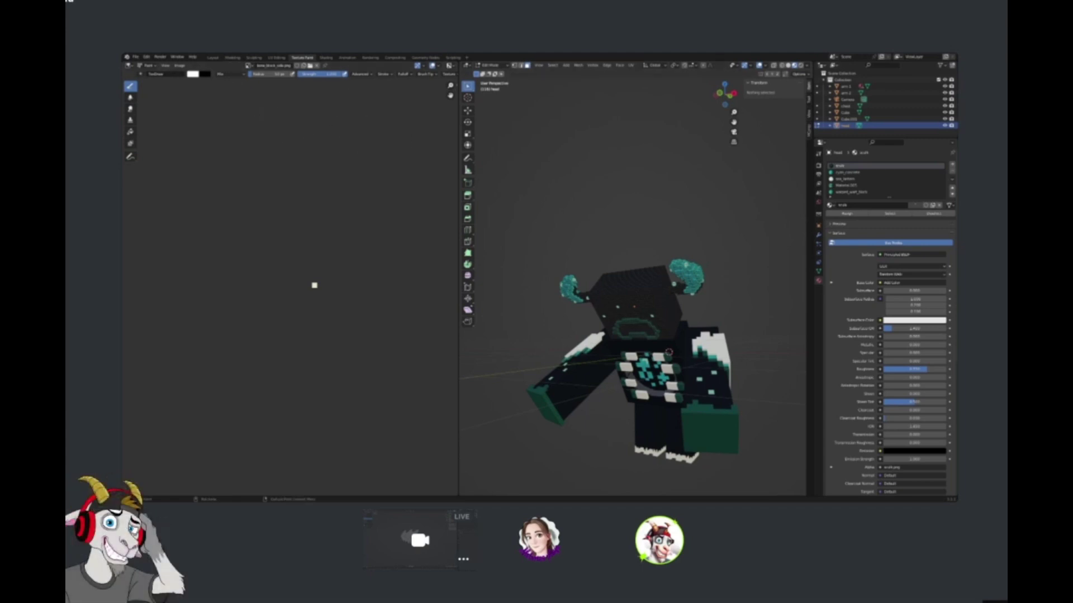
Create a new General file and delete the default cube.
left_click(136, 57)
mouse_move(140, 64)
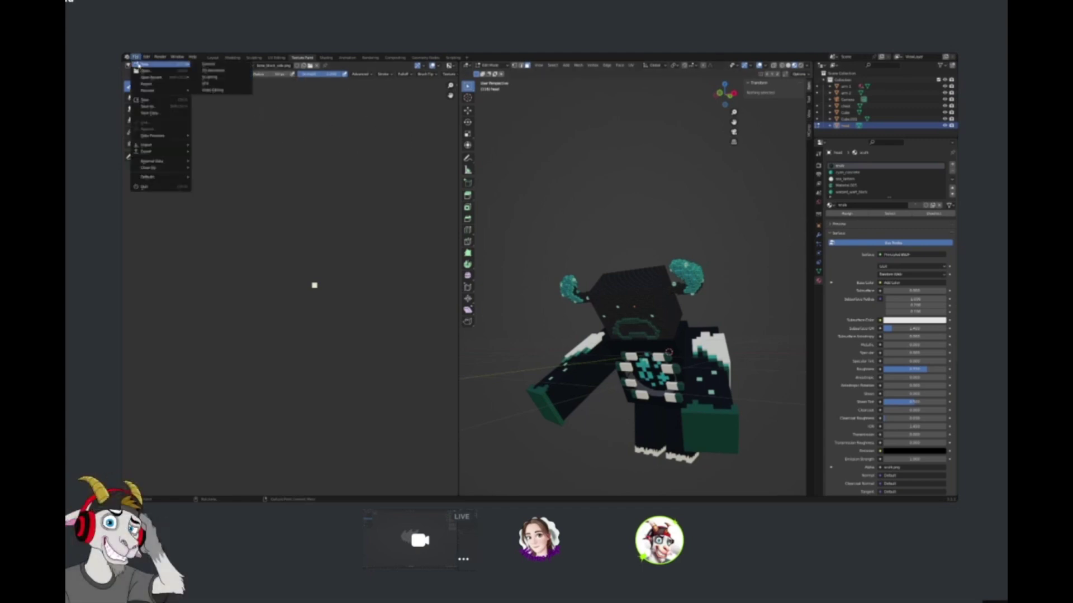
left_click(223, 64)
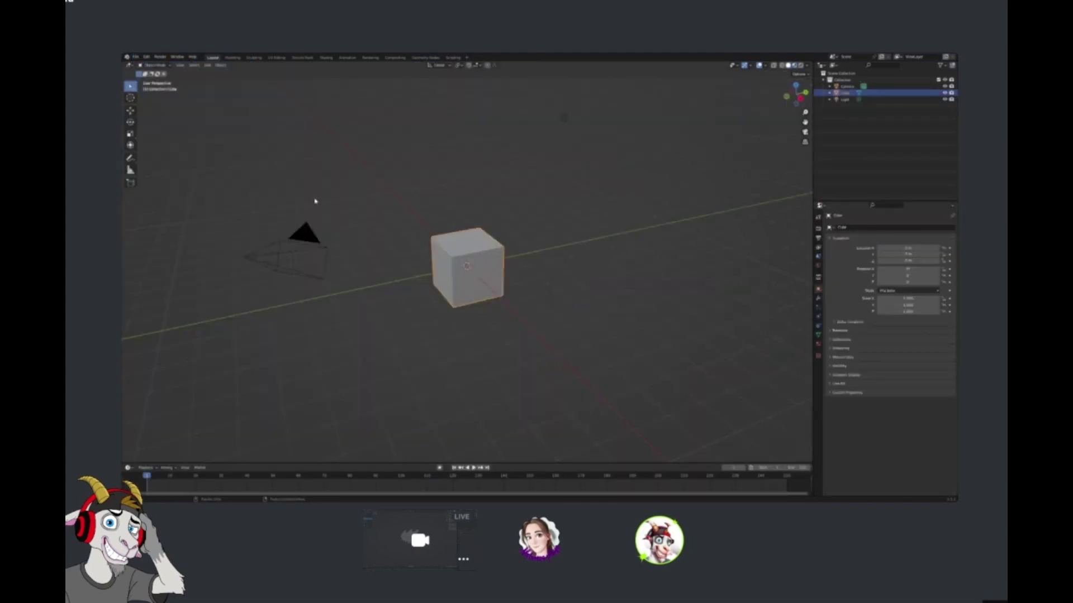
middle_click_drag(646, 257, 620, 242)
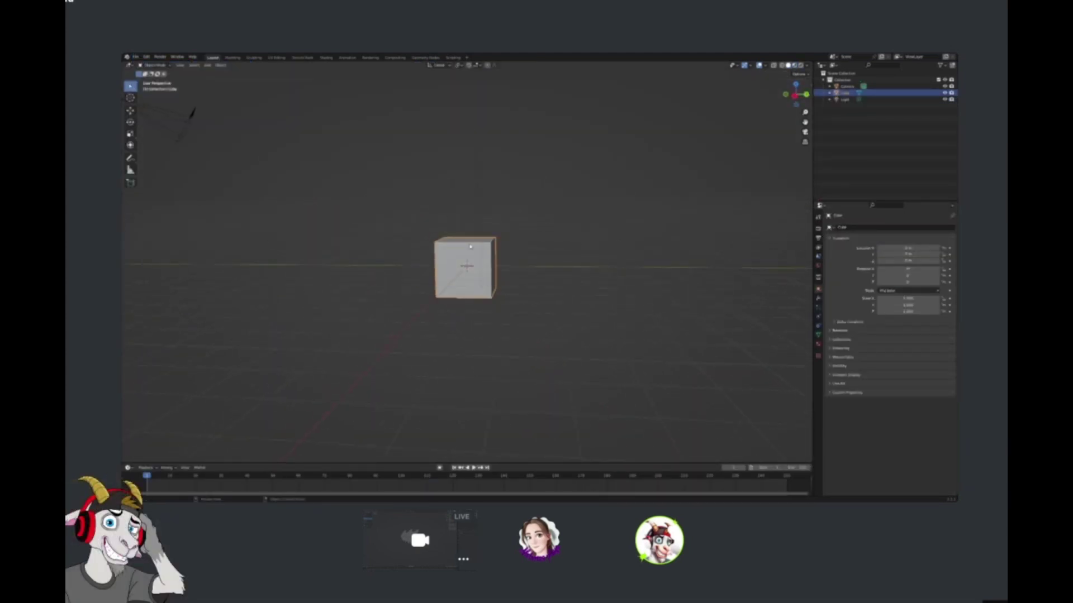
right_click(474, 257)
key("Delete")
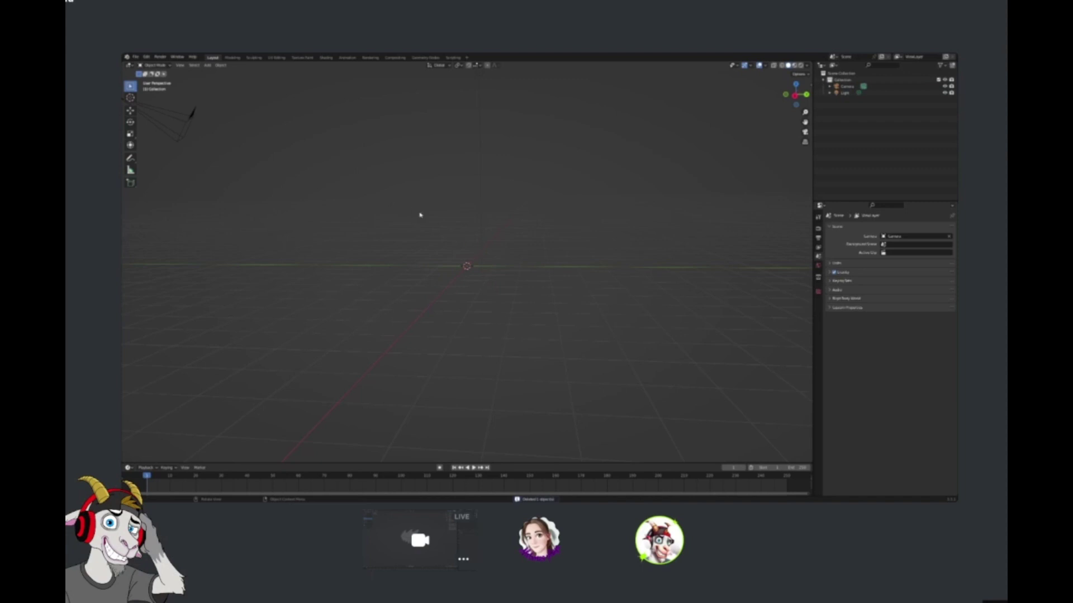
right_click(420, 214)
key("a")
right_click(385, 211)
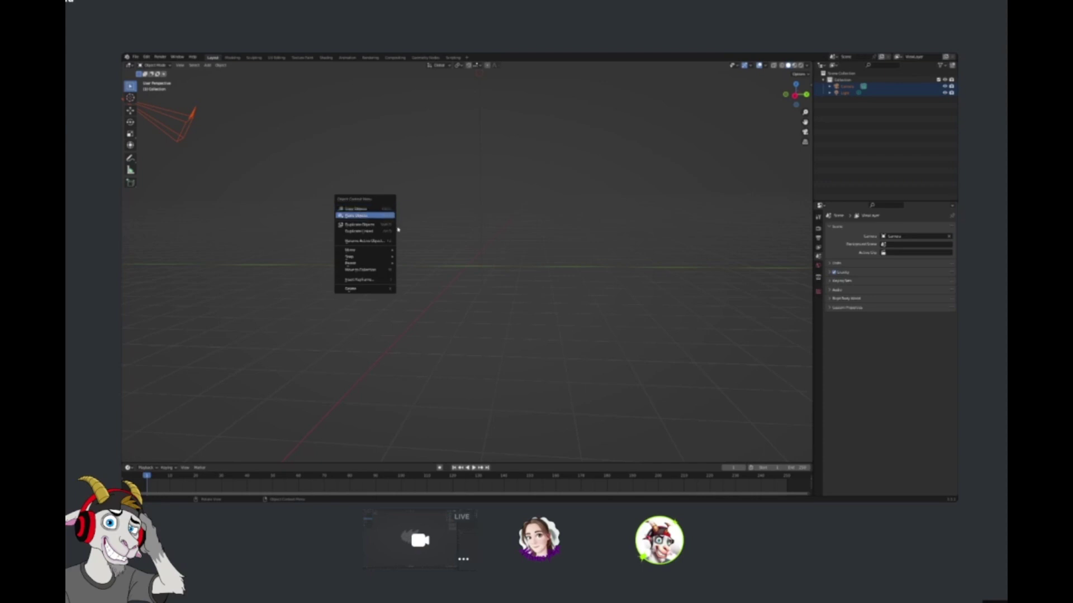
left_click(384, 211)
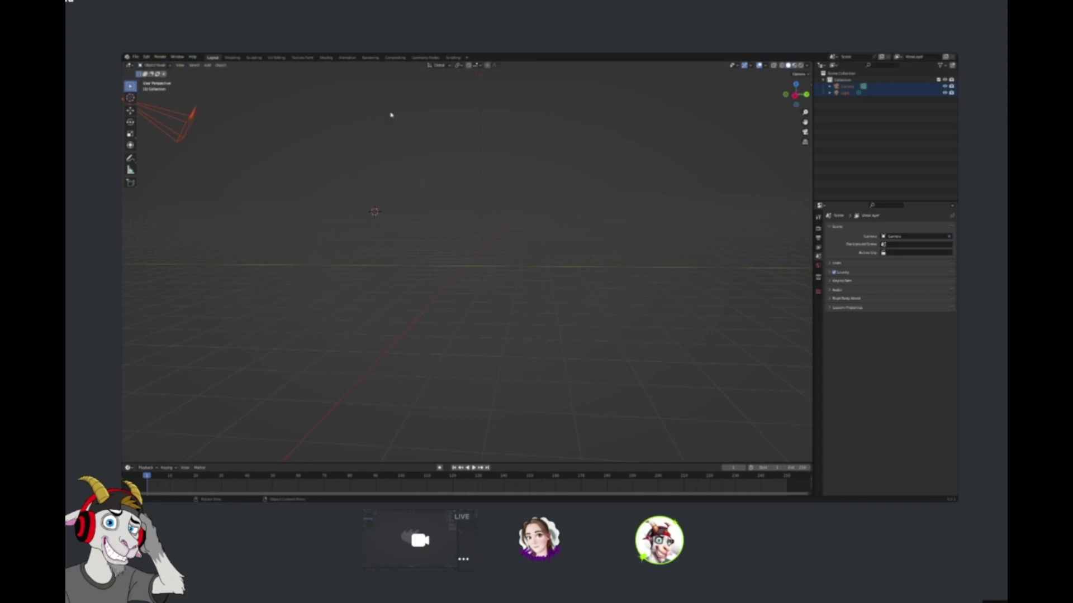
Open Mineways from the MCprep world imports tools and import the exported OBJ world into the scene.
left_click(167, 66)
left_click(807, 86)
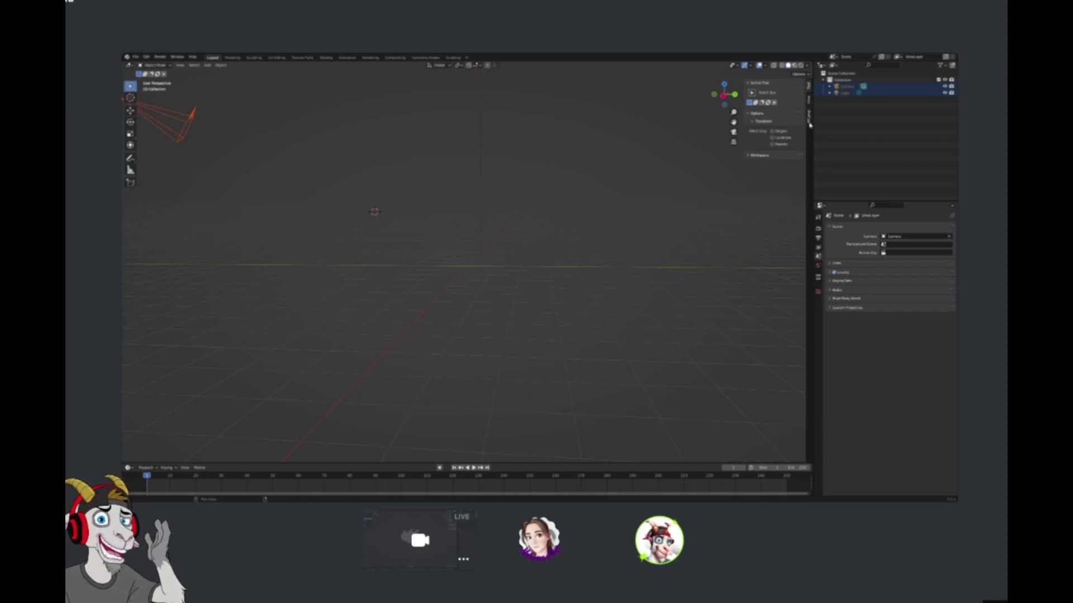
left_click(808, 120)
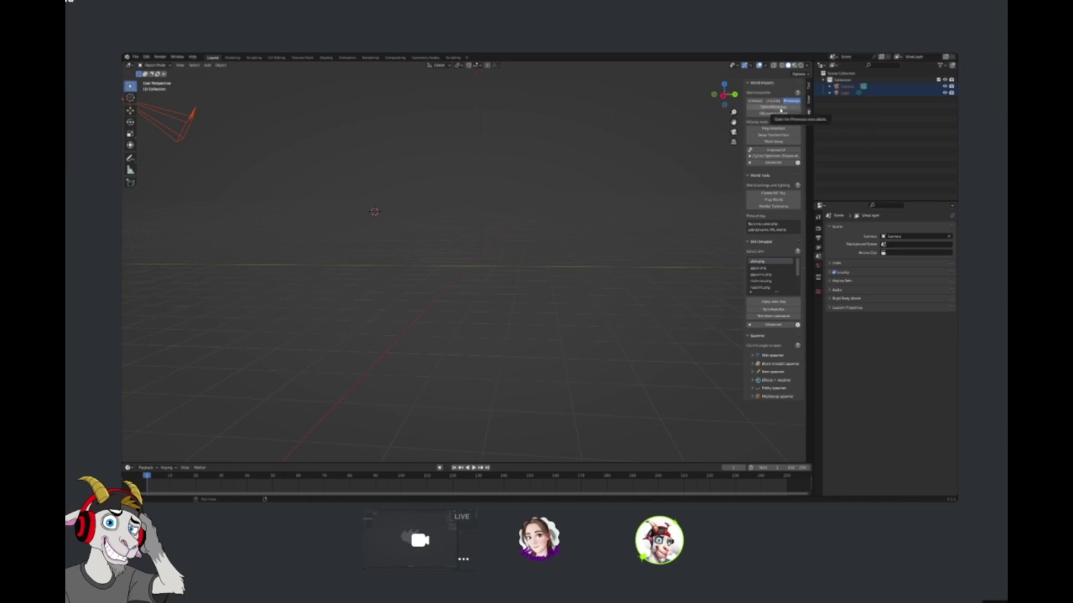
left_click(781, 109)
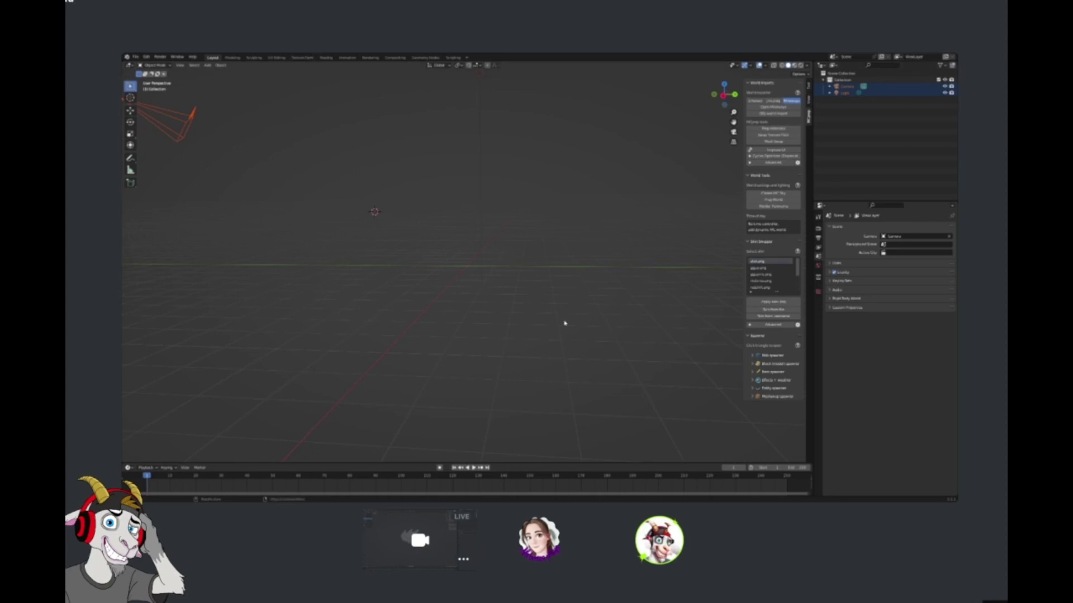
left_click(766, 114)
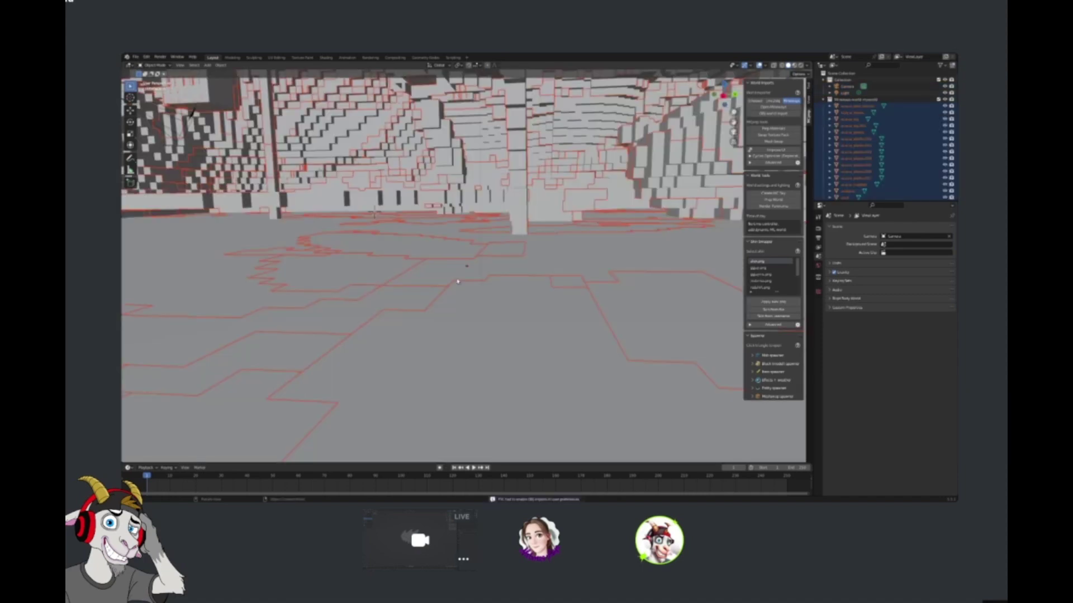
Frame the whole imported space shuttle world and display it in rendered viewport shading.
key("KP_Decimal")
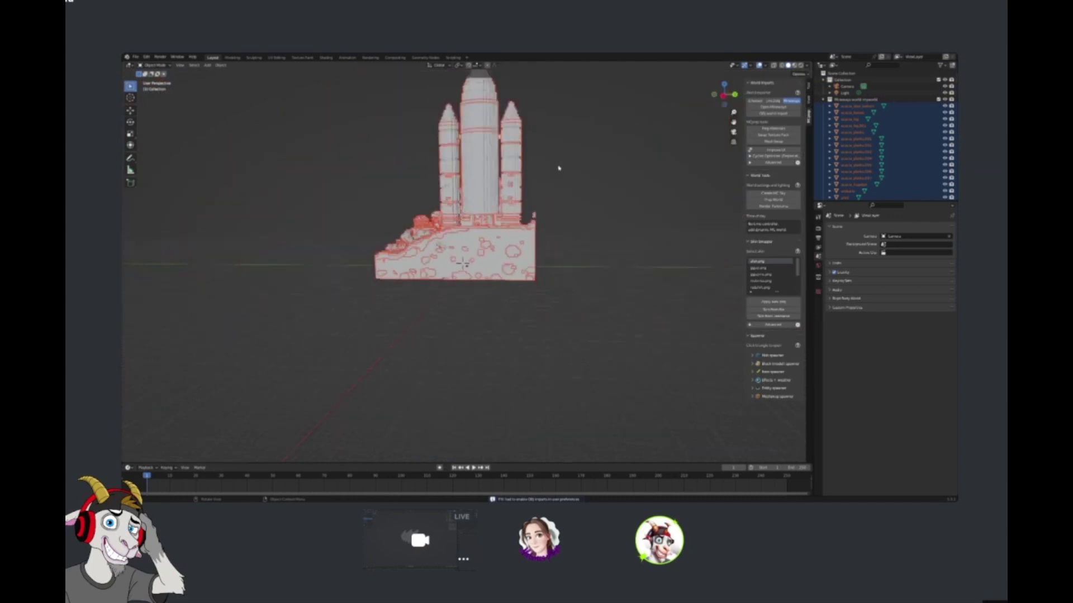
scroll(496, 166, "up", 1)
middle_click_drag(496, 166, 529, 161)
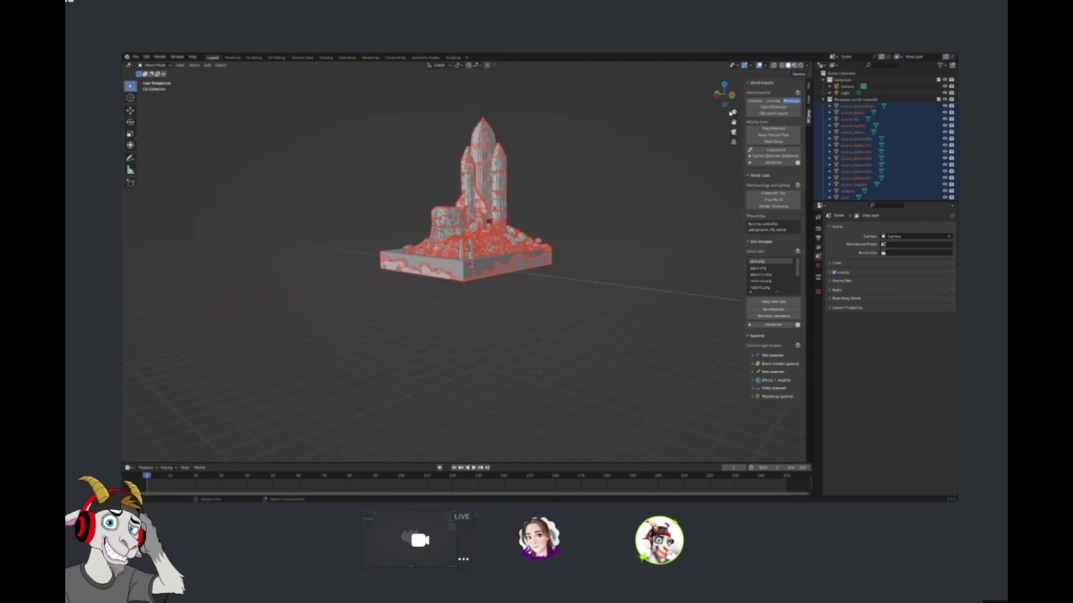
left_click(794, 65)
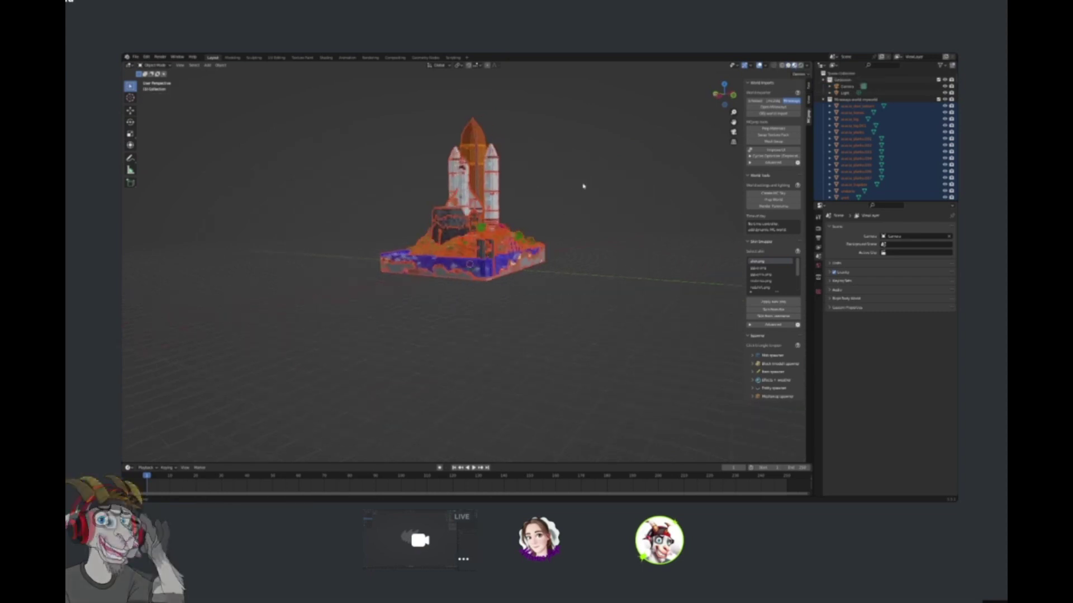
mouse_move(582, 186)
middle_mouse_down()
mouse_move(606, 187)
mouse_move(609, 168)
middle_mouse_up()
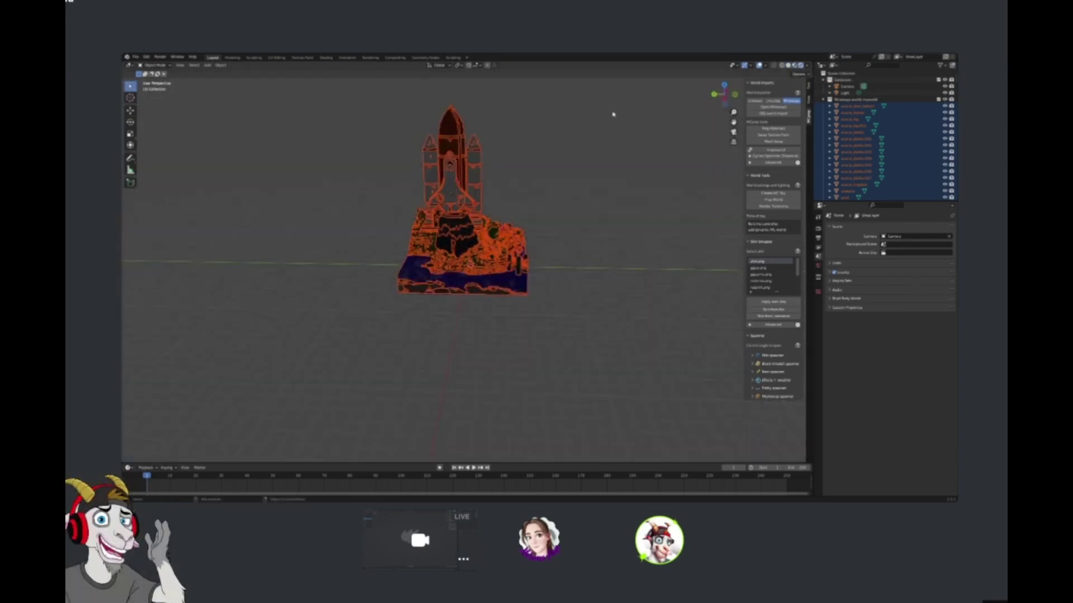
scroll(613, 114, "up", 8)
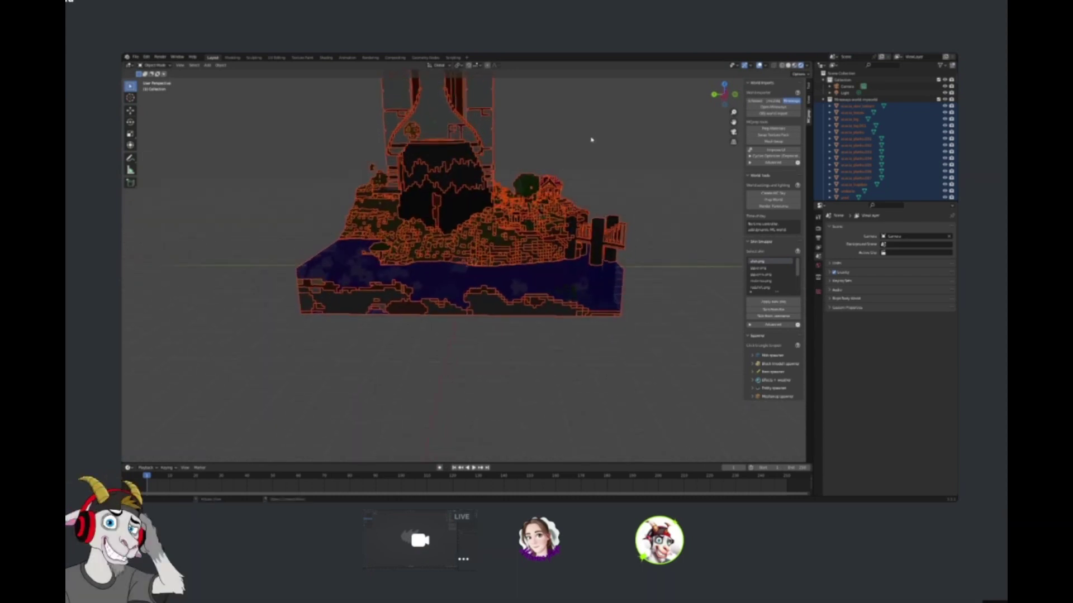
middle_click_drag(589, 132, 509, 180)
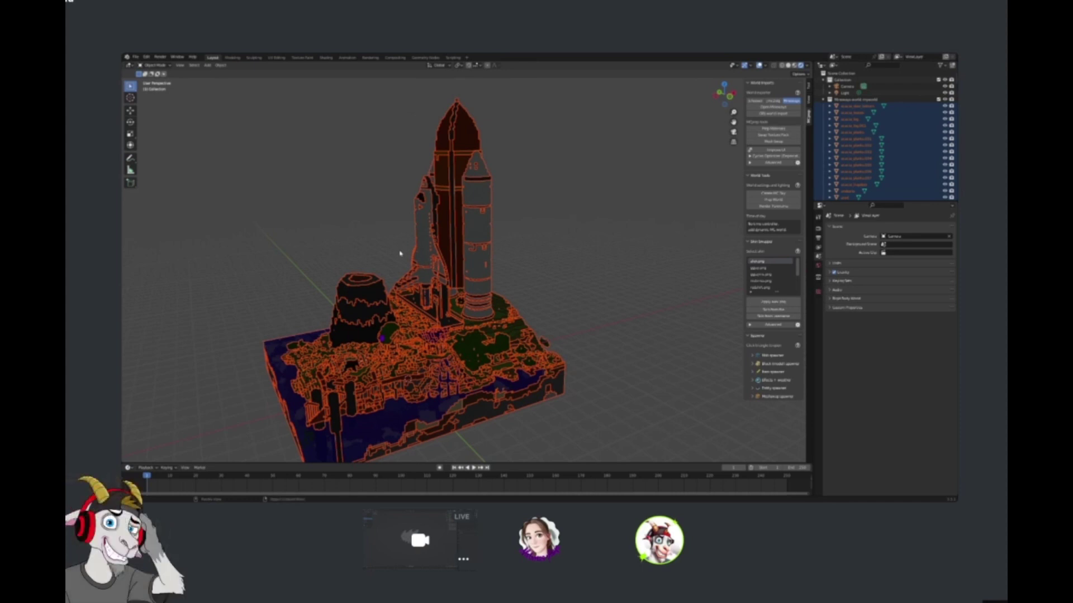
Run MCprep's Prep Materials on the selected world objects twice with the default options.
left_click(773, 129)
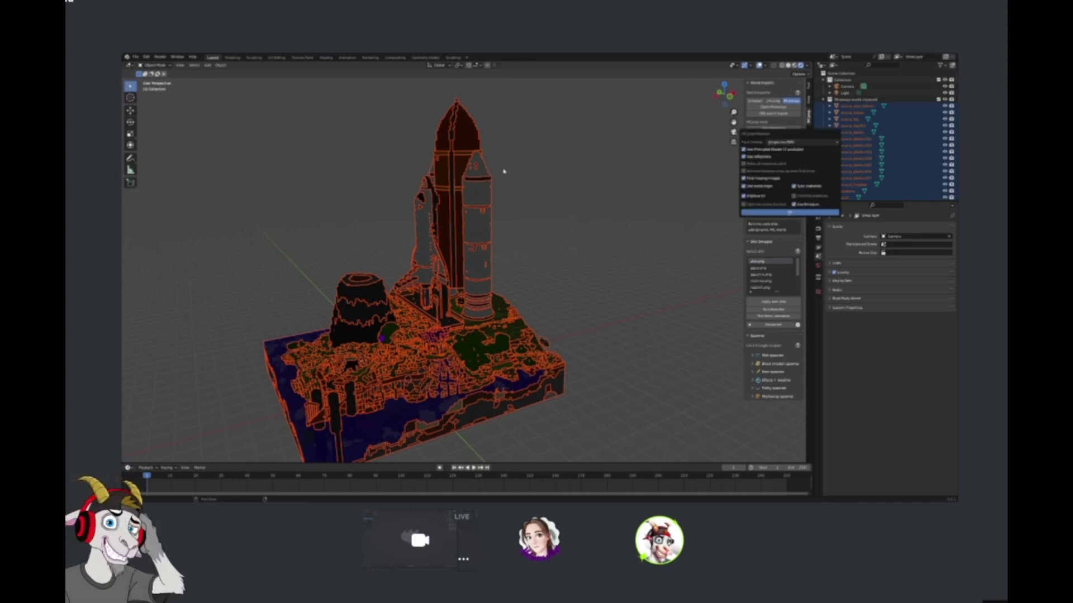
left_click(771, 214)
middle_click_drag(500, 310, 293, 293)
scroll(553, 335, "up", 8)
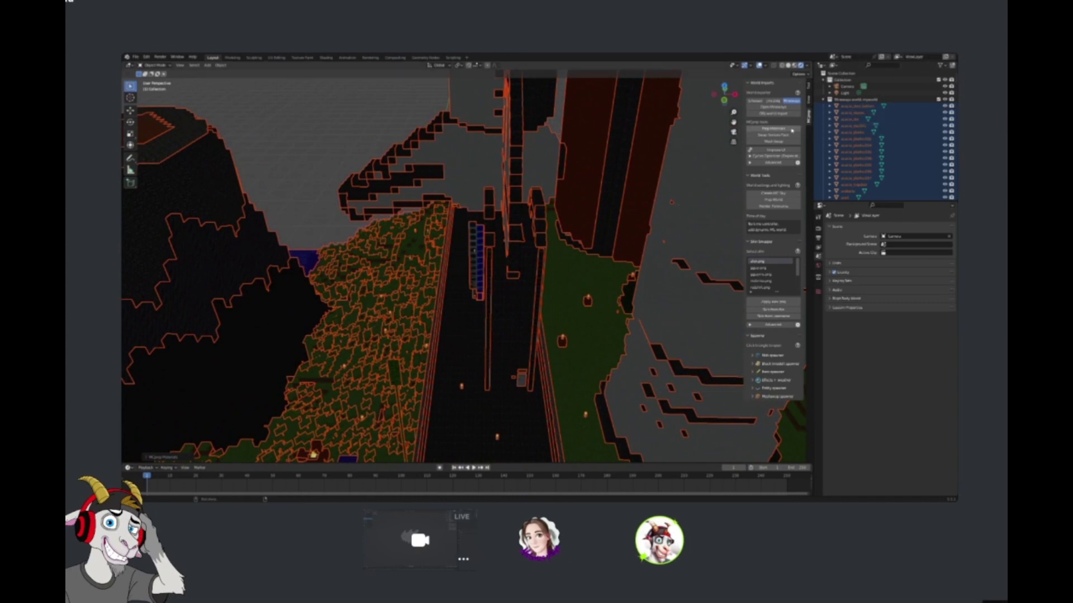
left_click(773, 129)
left_click(784, 211)
middle_click_drag(585, 195, 774, 192)
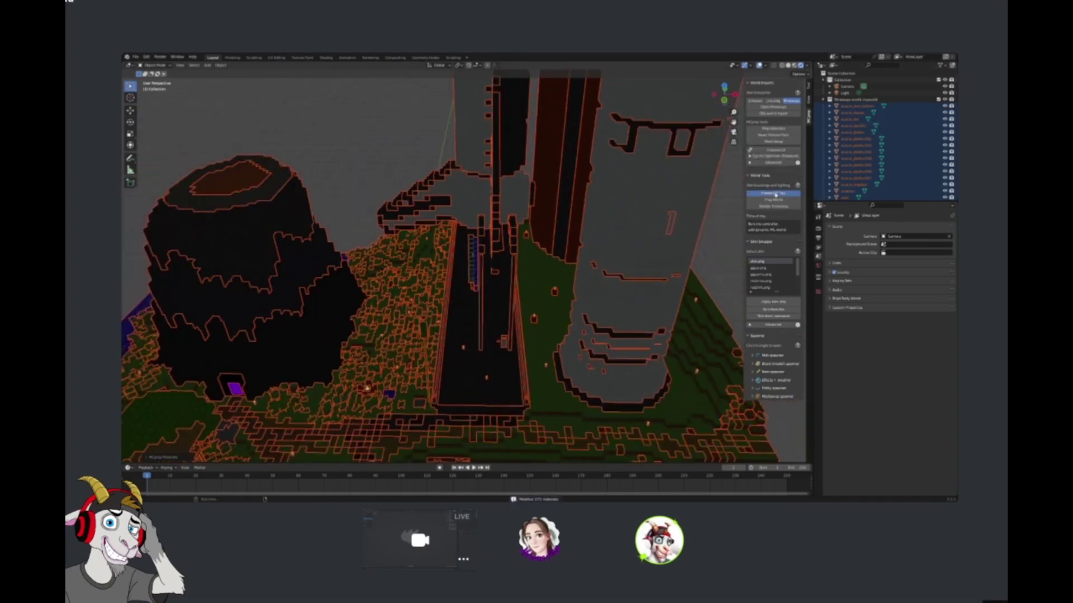
Add a Minecraft sky to the scene with MCprep's Create MC Sky, using the default settings.
left_click(774, 194)
left_click(759, 230)
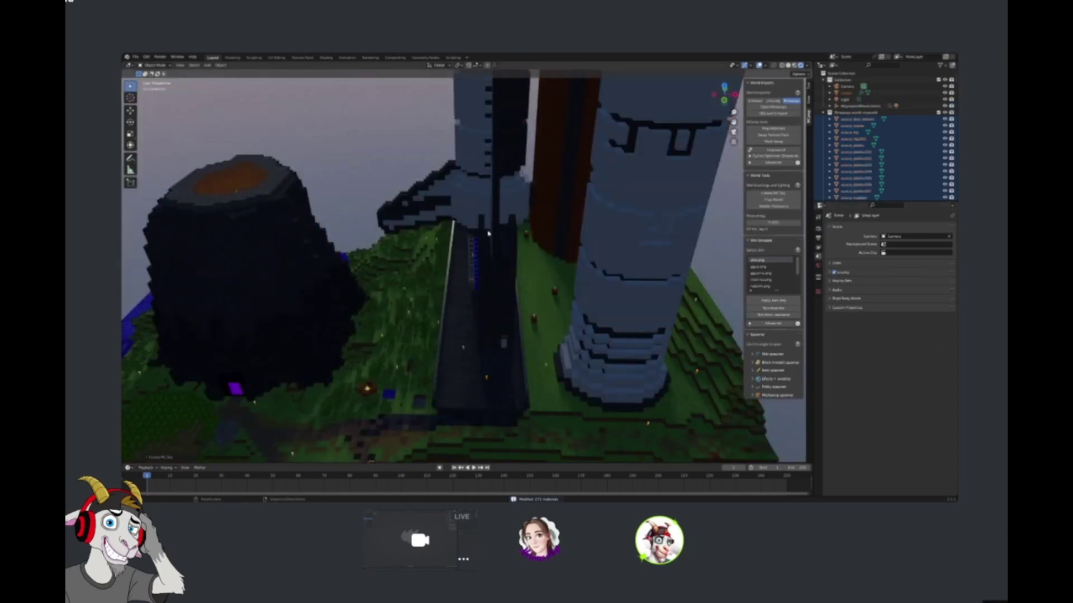
middle_click_drag(488, 233, 431, 287)
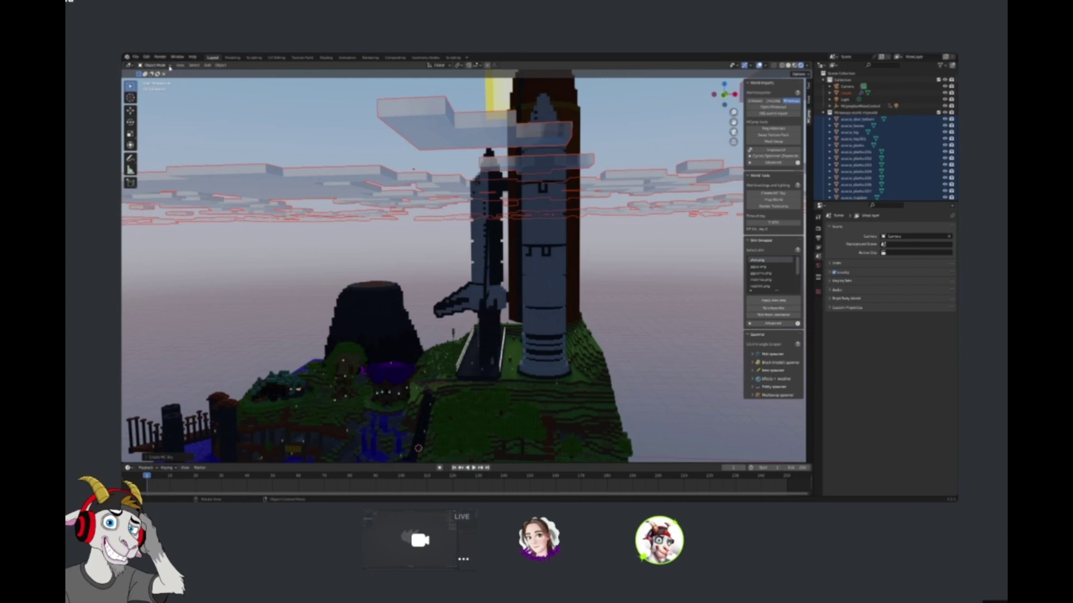
left_click(130, 66)
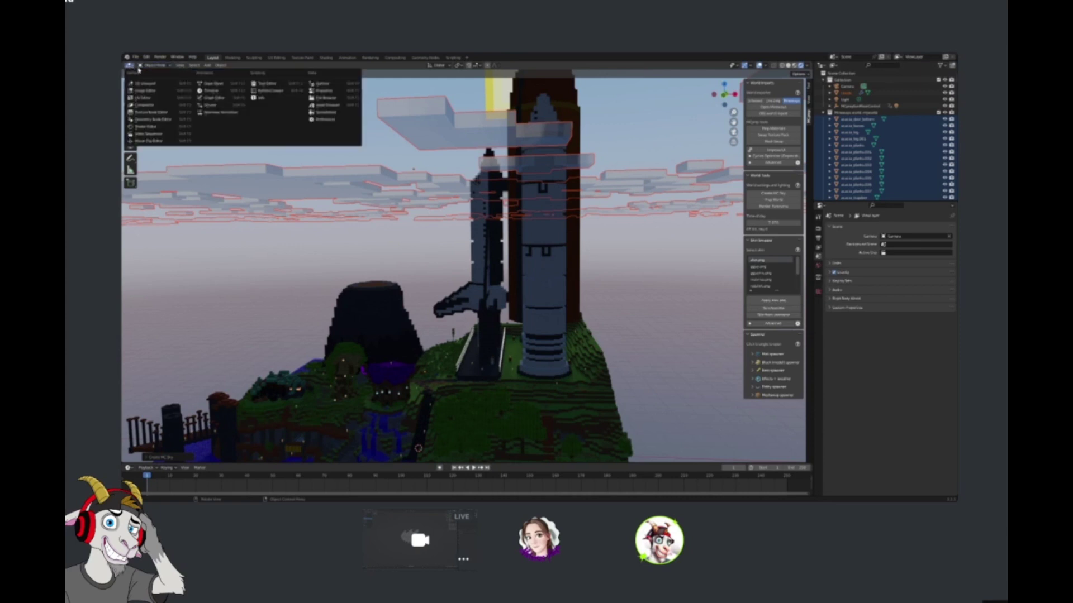
key("Escape")
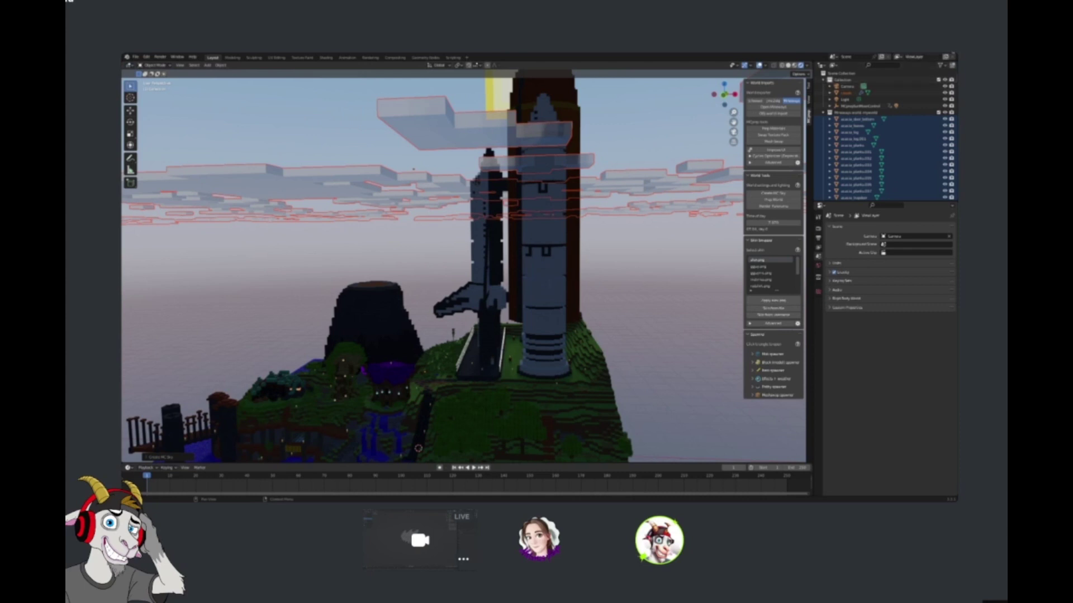
Switch to the Discord call and open the restarted live stream of the Minecraft animation.
key("ctrl+q")
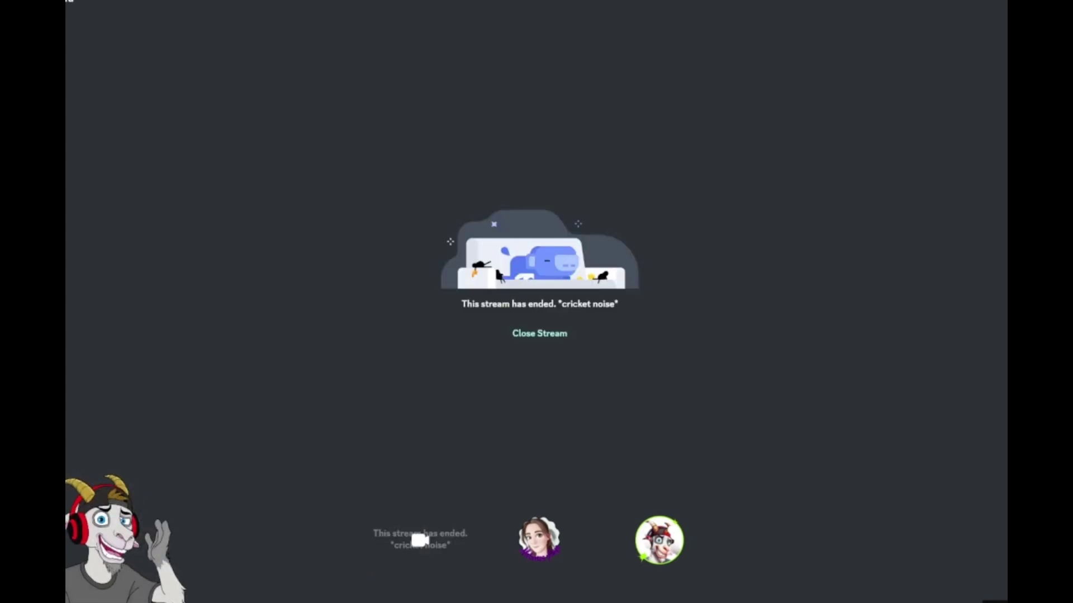
mouse_move(956, 463)
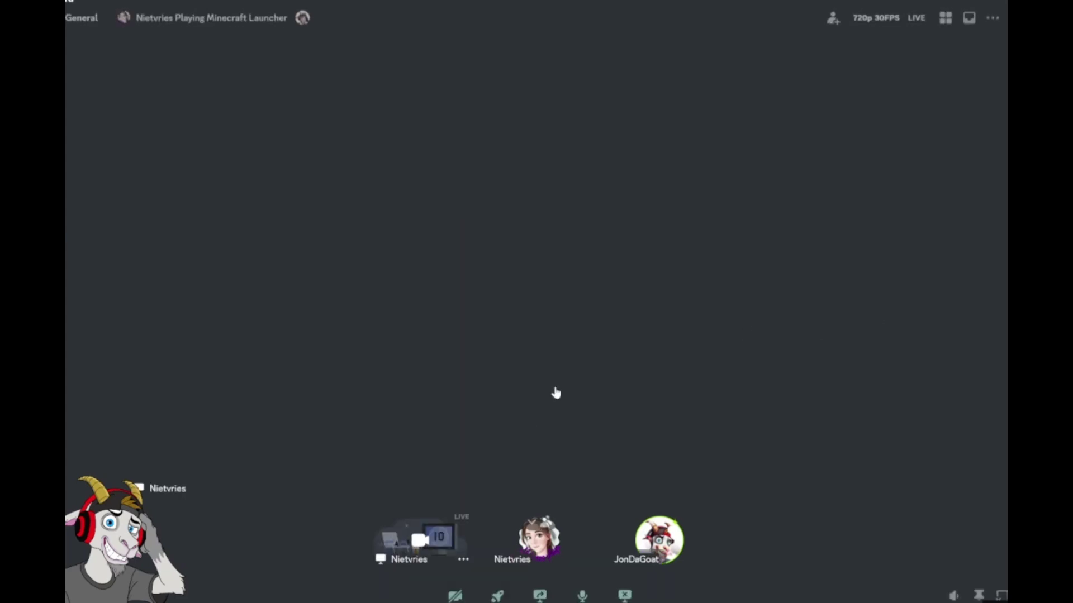
left_click(410, 538)
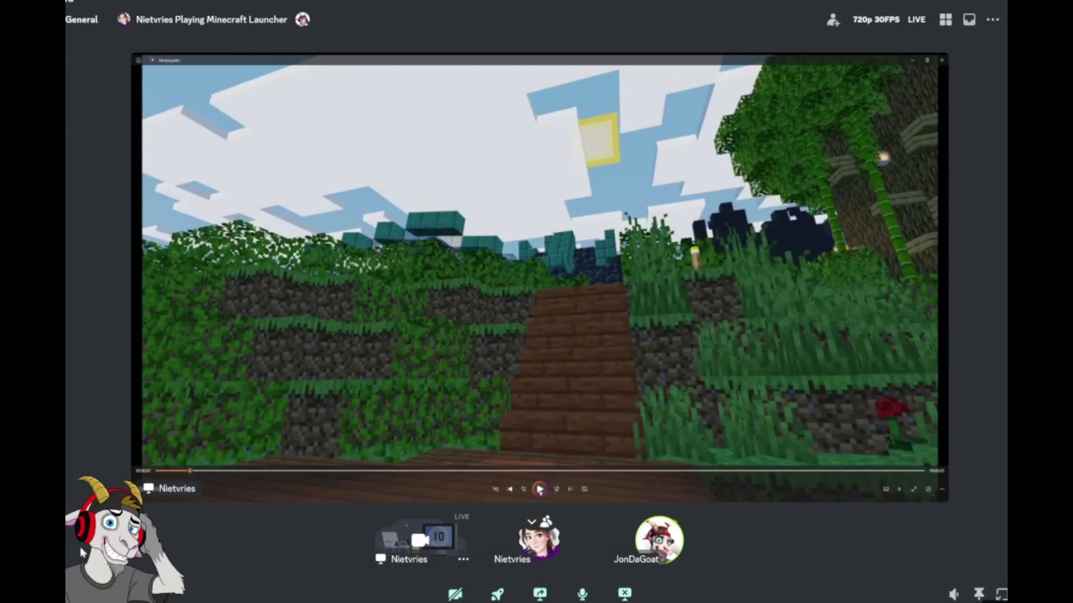